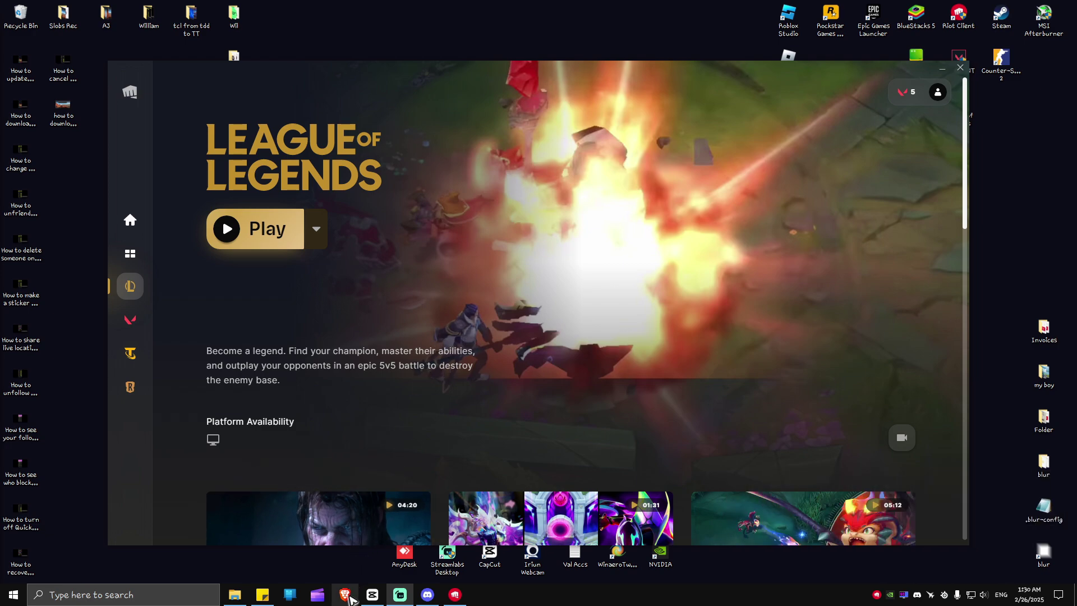
- Search Google for 'riot games' in the Brave browser
{"action": "left_click", "coordinate": [344, 594]}
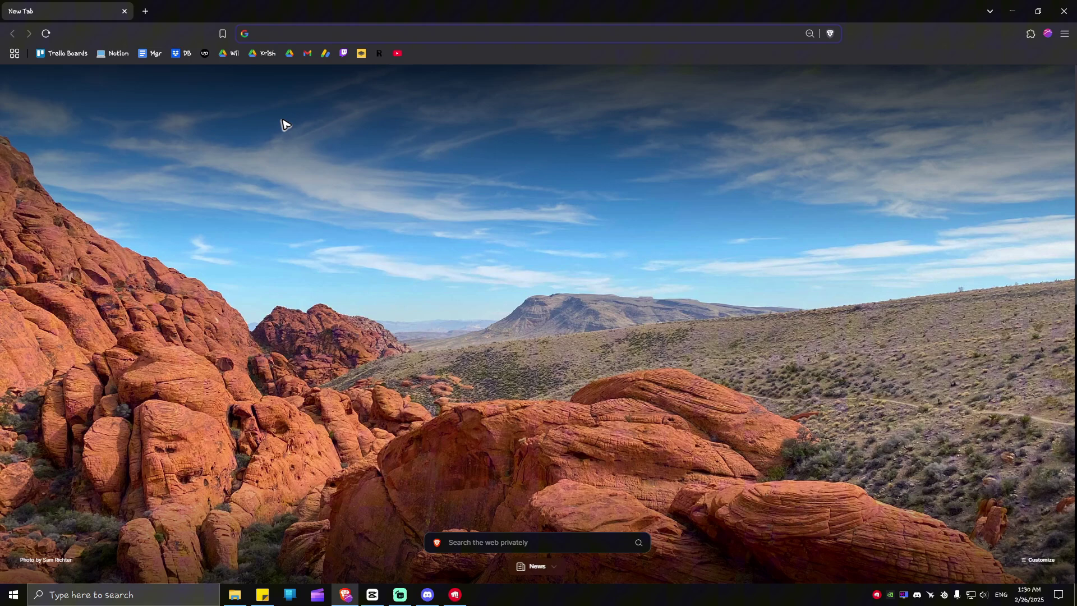
{"action": "type", "text": "riot games"}
{"action": "key", "text": "Return"}
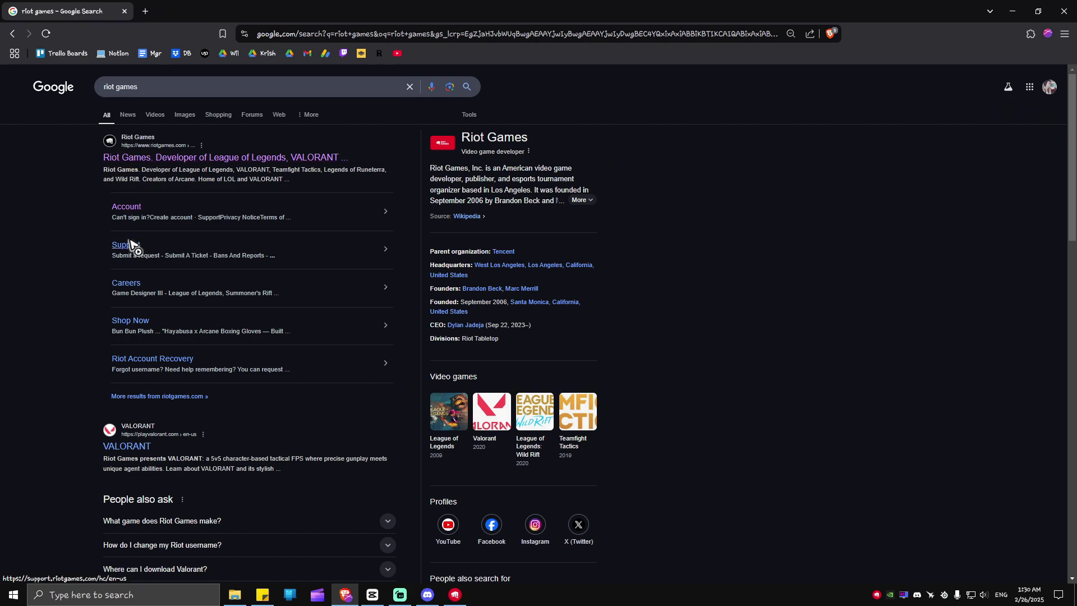
- Open the 'Account' sitelink under the Riot Games search result
{"action": "left_click", "coordinate": [132, 210]}
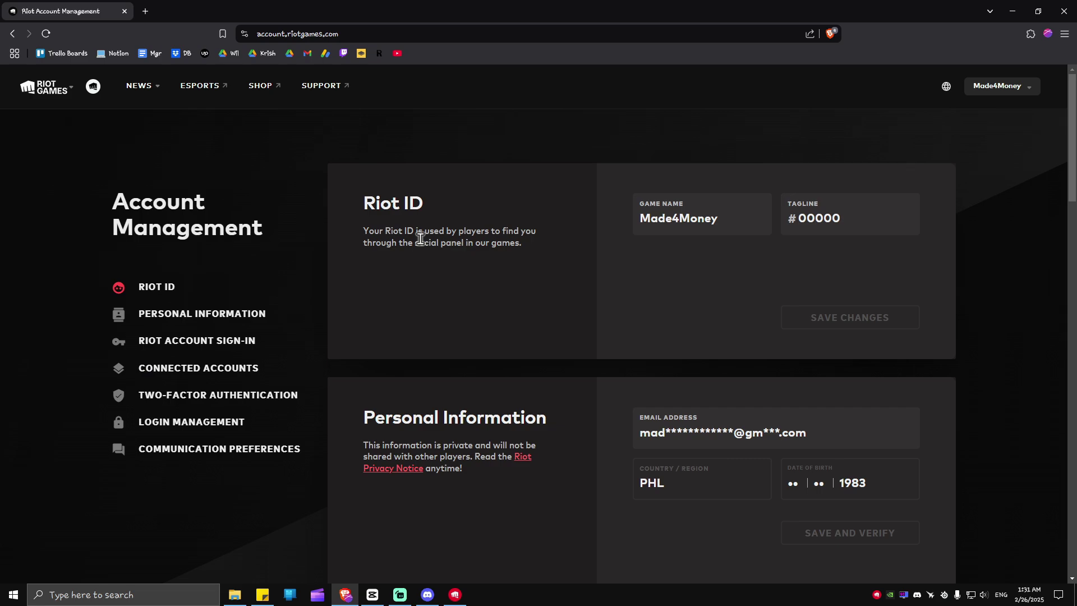
- Go to the Riot ID section and erase the existing game name, leaving the tagline
{"action": "left_click", "coordinate": [153, 288]}
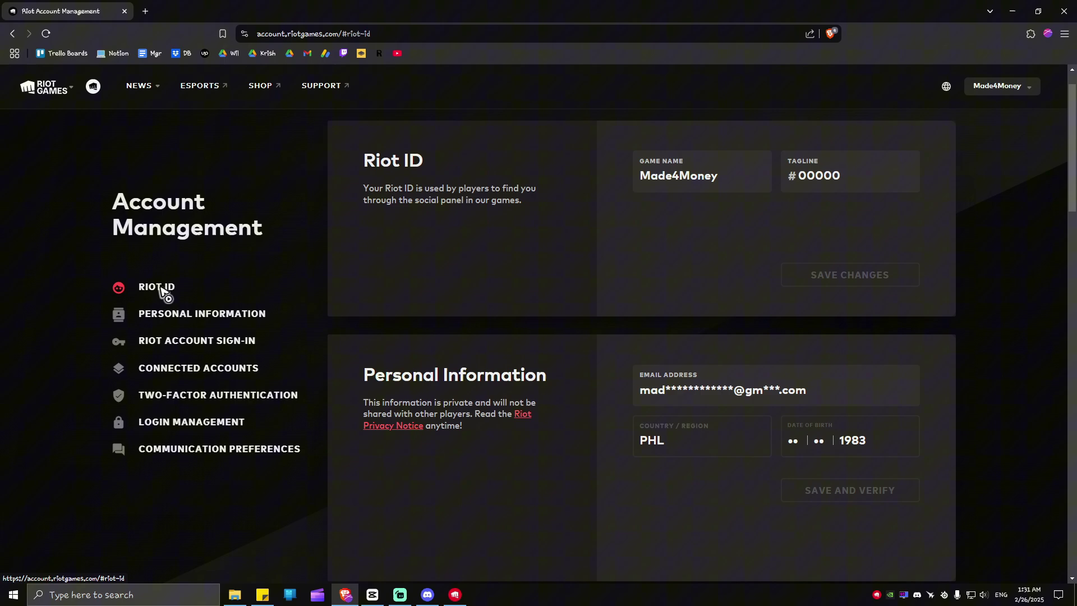
{"action": "left_click", "coordinate": [728, 177]}
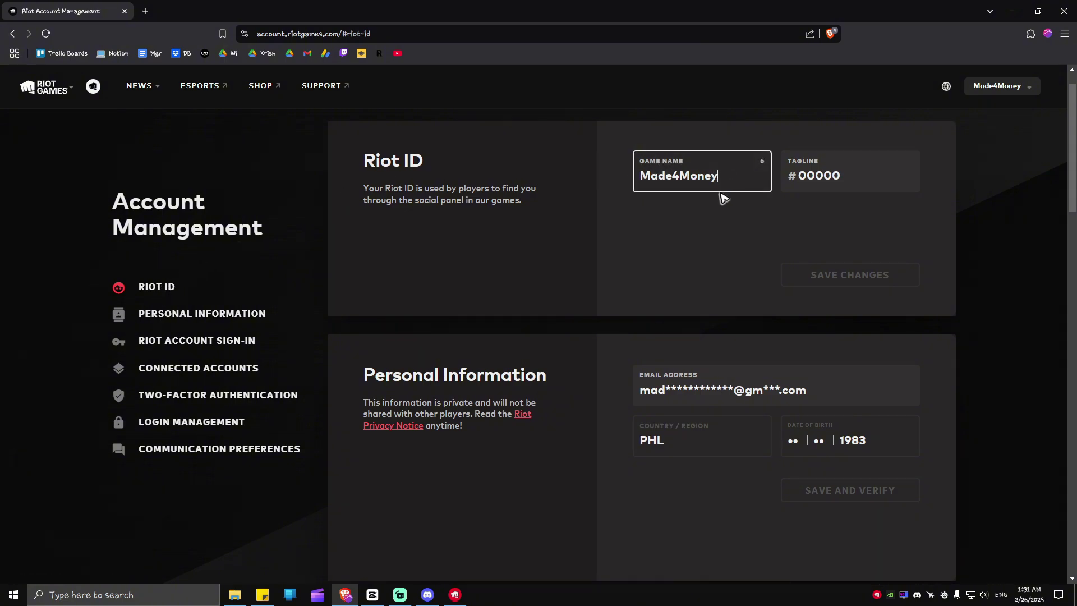
{"action": "key", "text": "ctrl+a"}
{"action": "key", "text": "BackSpace"}
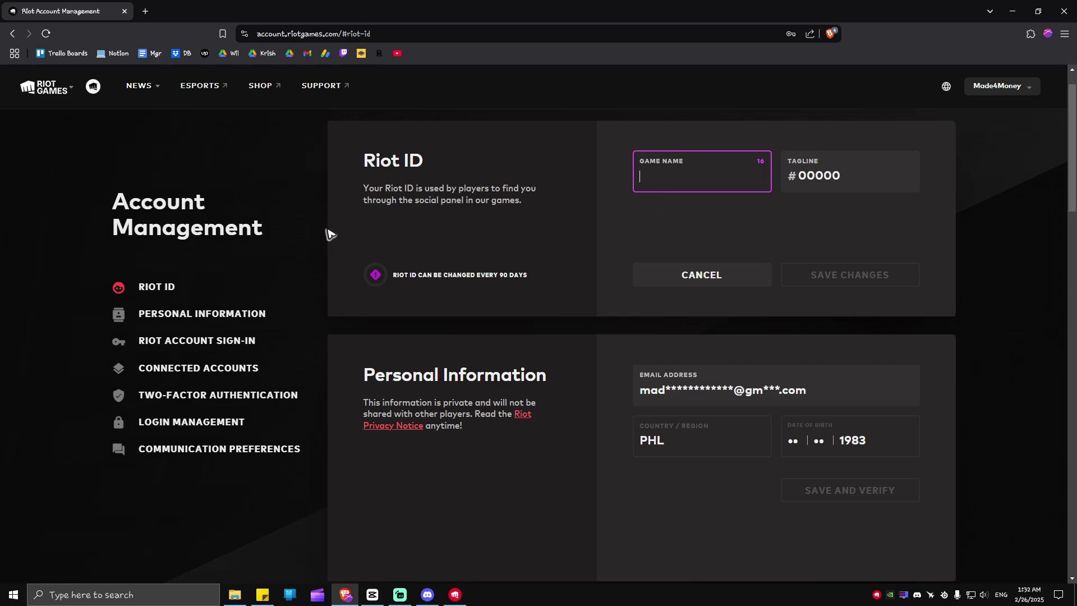
- Show the VALORANT page in the Riot Client, then minimize the launcher
{"action": "left_click", "coordinate": [454, 594]}
{"action": "left_click", "coordinate": [132, 323]}
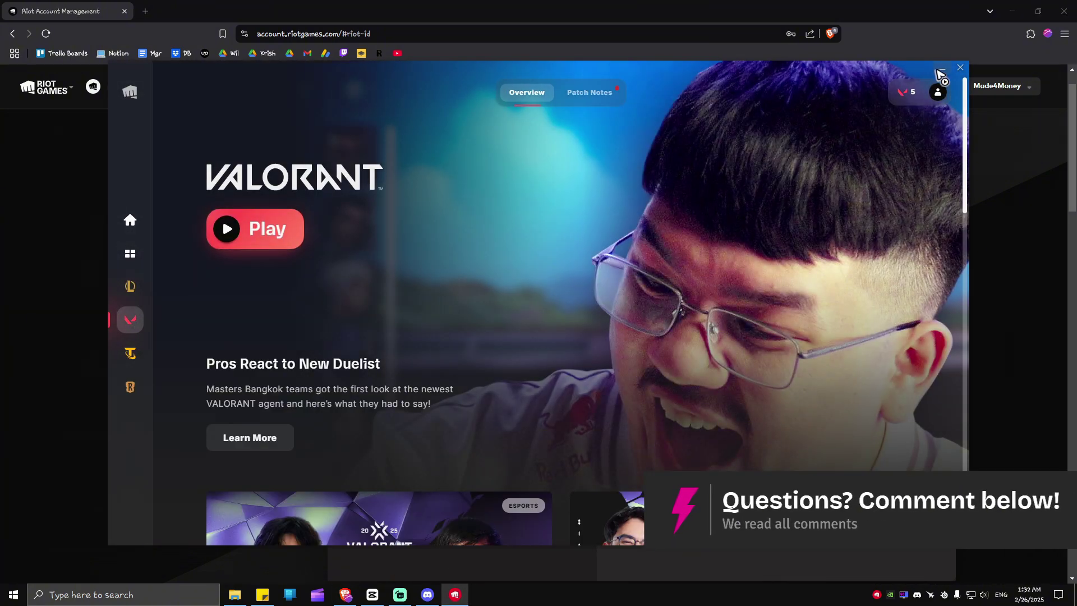
{"action": "left_click", "coordinate": [941, 69]}
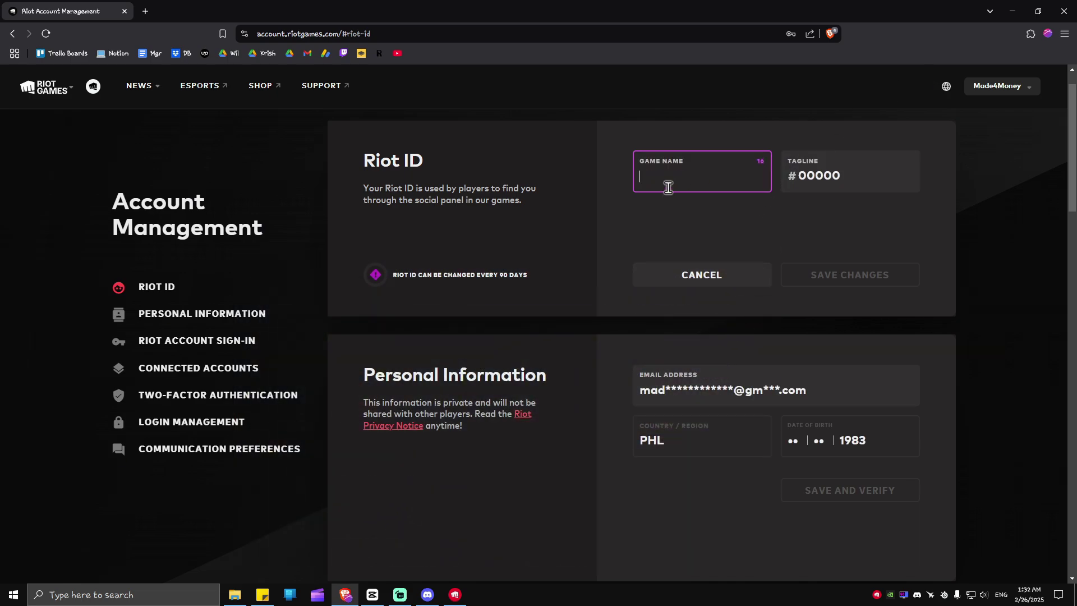
{"action": "left_click", "coordinate": [844, 175]}
{"action": "left_click", "coordinate": [845, 208]}
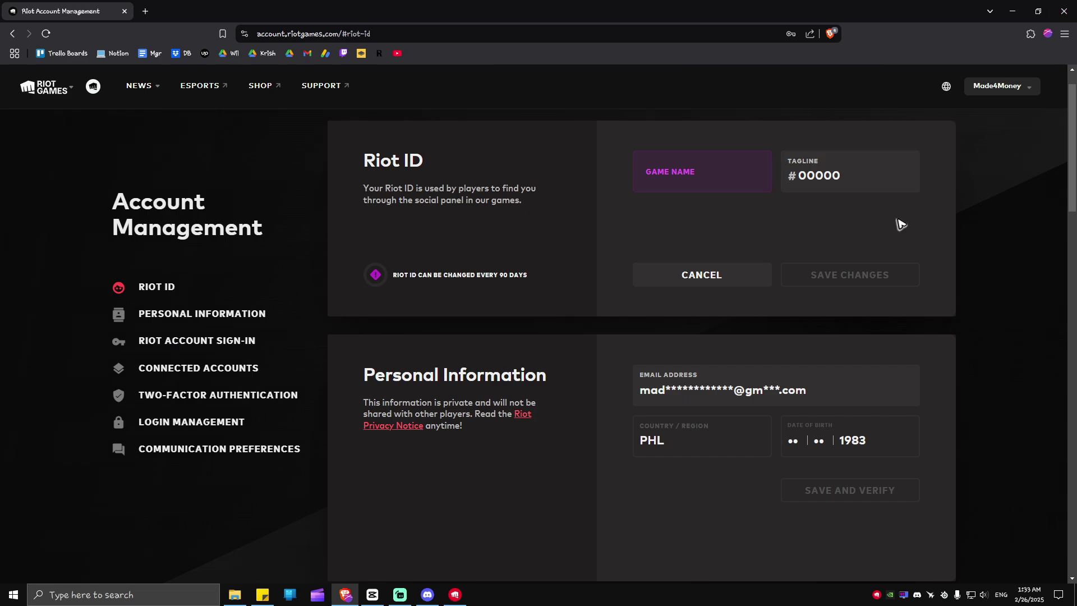
{"action": "left_click", "coordinate": [1012, 17]}
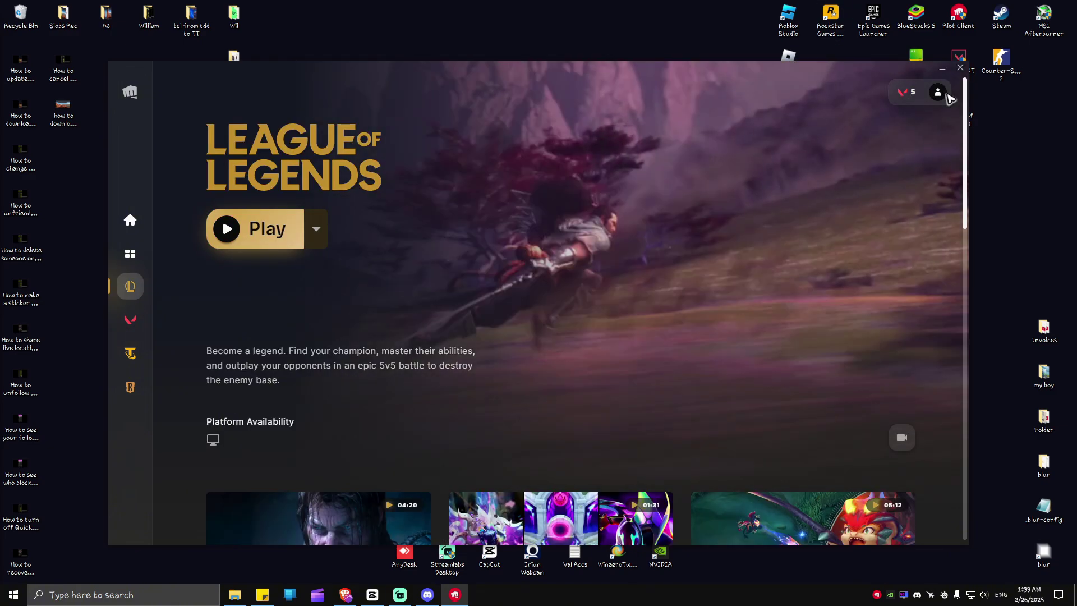
{"action": "left_click", "coordinate": [939, 93]}
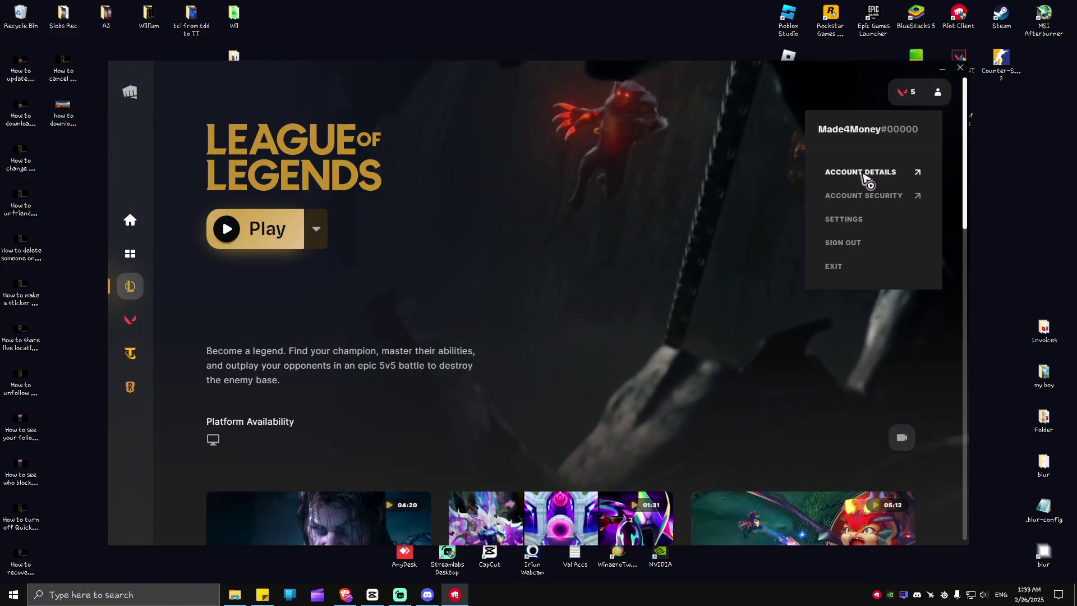
- Choose Account Details in the Riot Client profile menu to open a new browser tab
{"action": "left_click", "coordinate": [859, 171]}
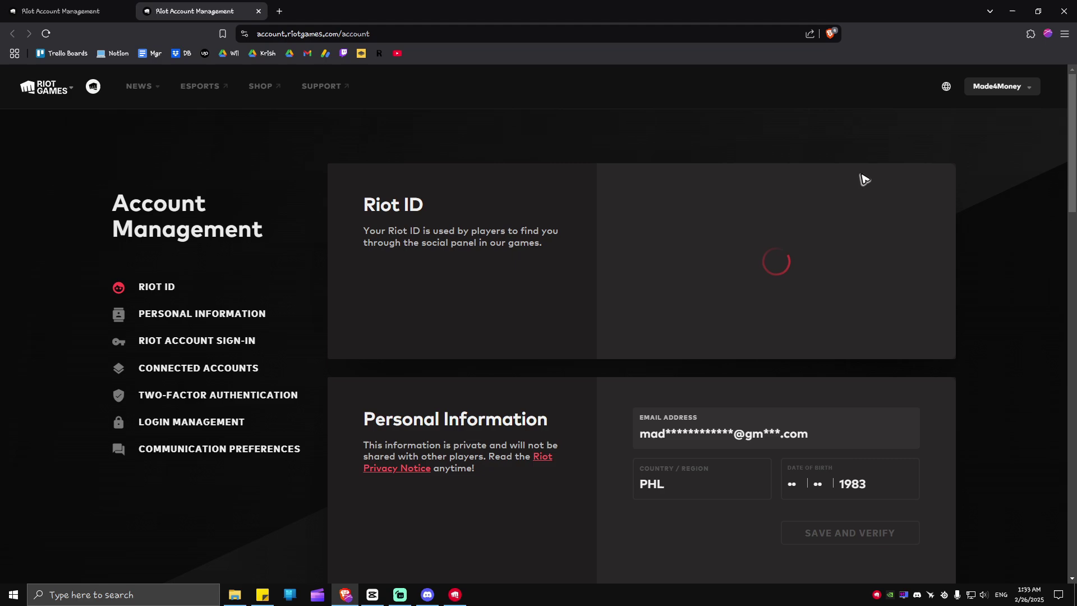